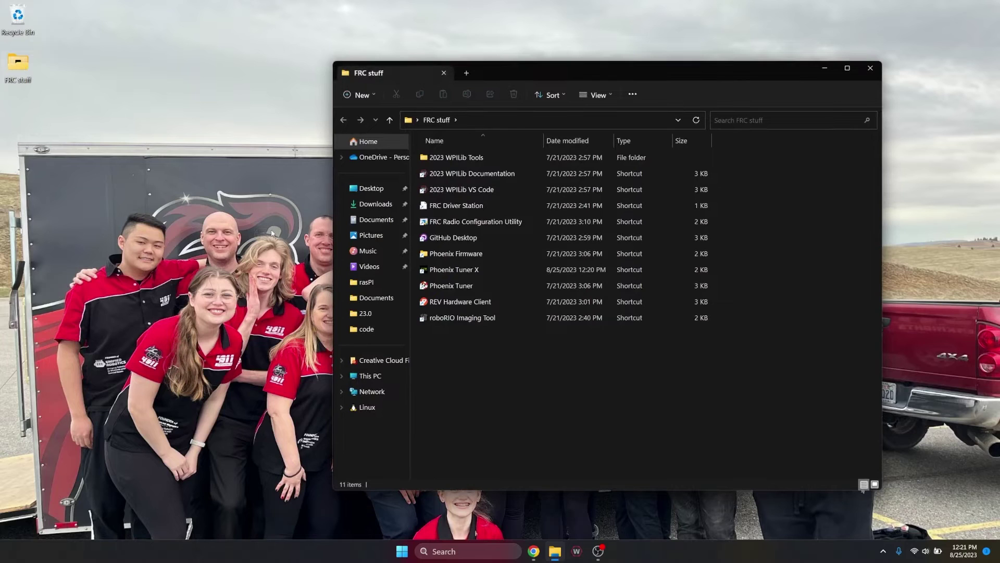
- Launch Phoenix Tuner X from the FRC stuff folder and set the connection target to roboRIO USB
{"action": "left_click", "coordinate": [461, 274]}
{"action": "double_click", "coordinate": [461, 276]}
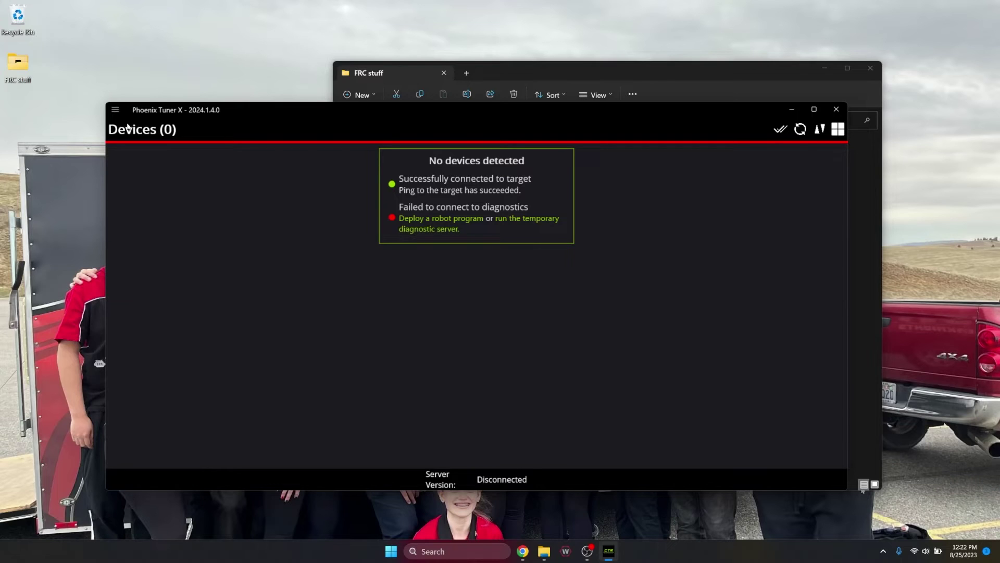
{"action": "left_click", "coordinate": [115, 110]}
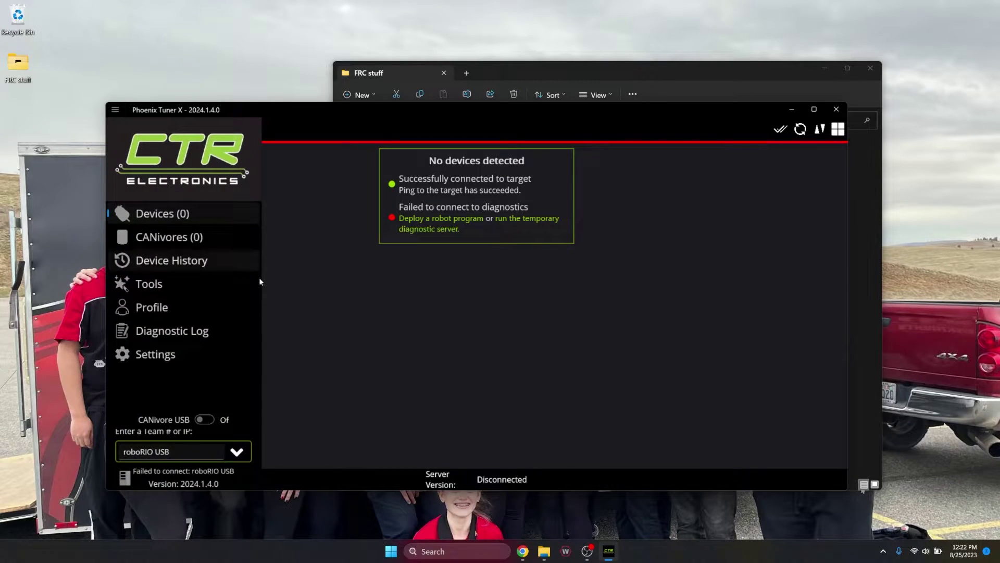
{"action": "left_click", "coordinate": [238, 453]}
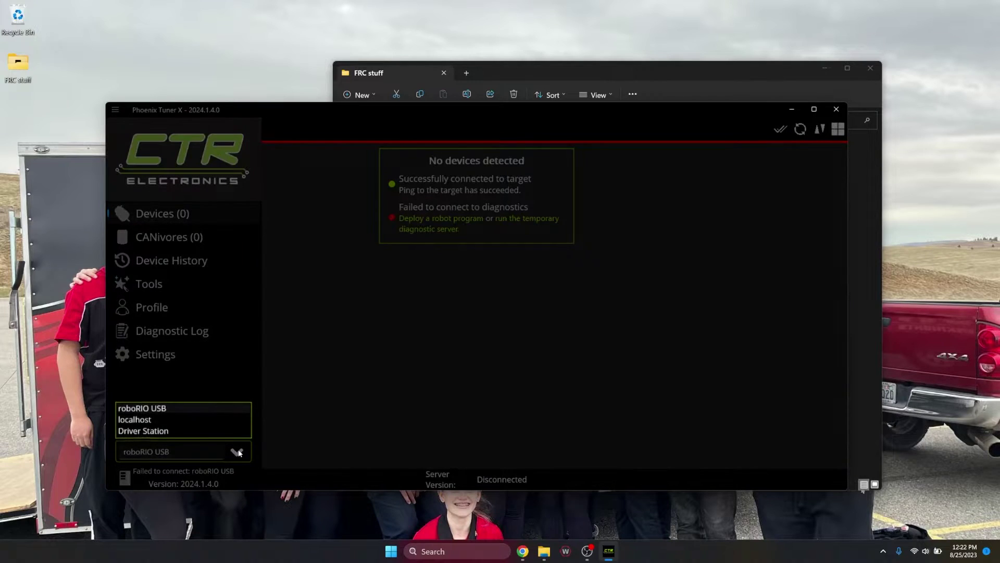
{"action": "left_click", "coordinate": [144, 412]}
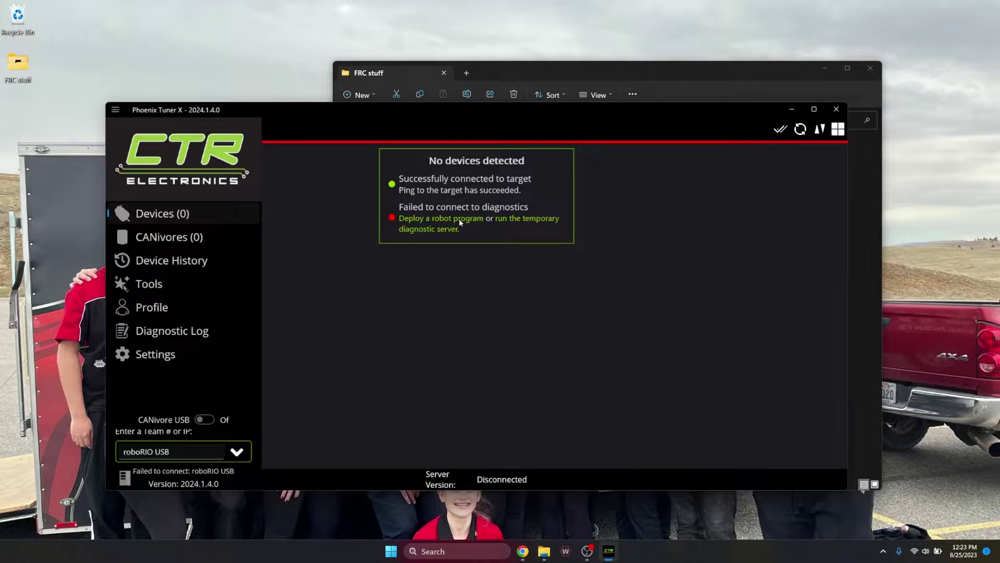
- Run the temporary diagnostic server from the FRC Advanced settings and dismiss the confirmation
{"action": "left_click", "coordinate": [145, 359]}
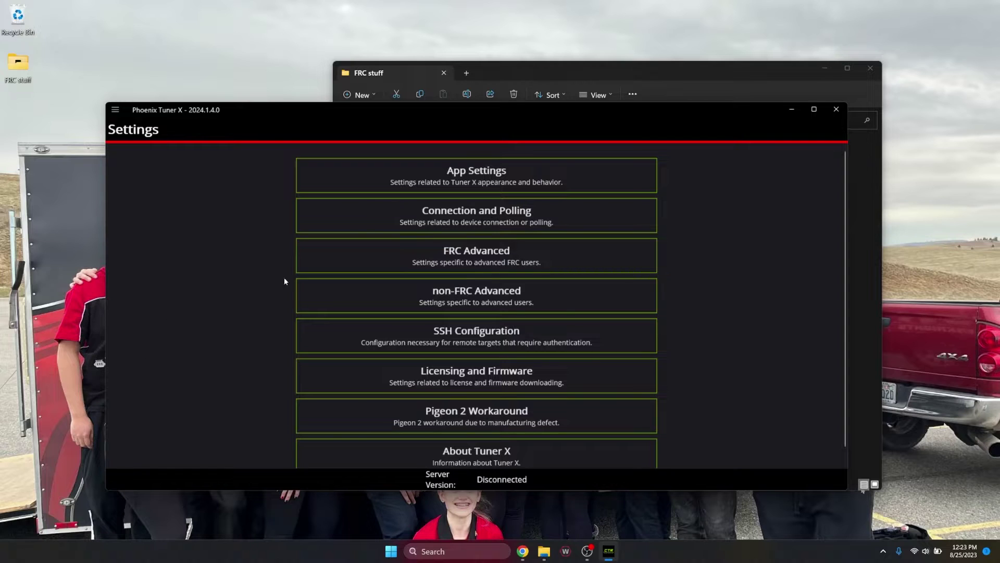
{"action": "left_click", "coordinate": [466, 253]}
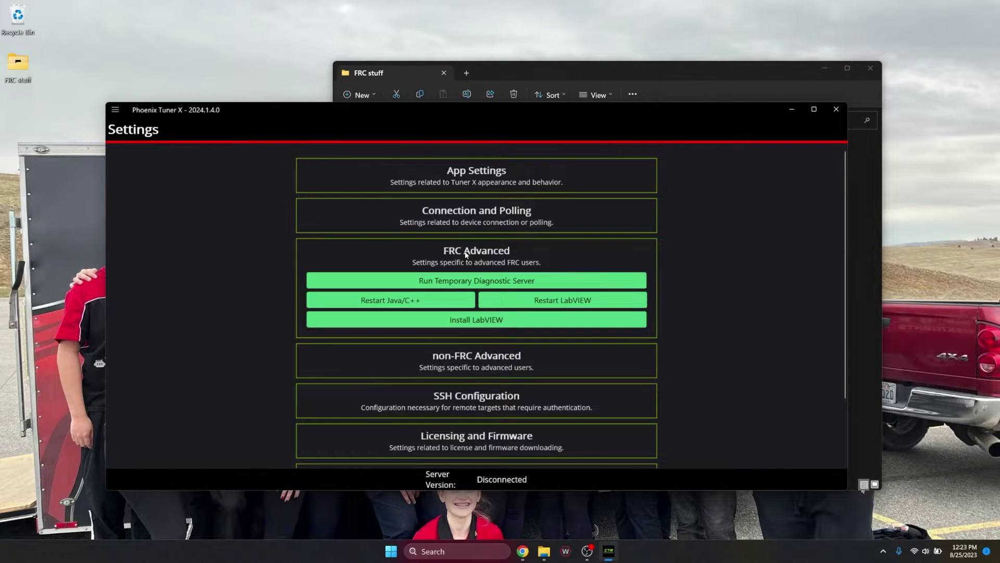
{"action": "left_click", "coordinate": [486, 284]}
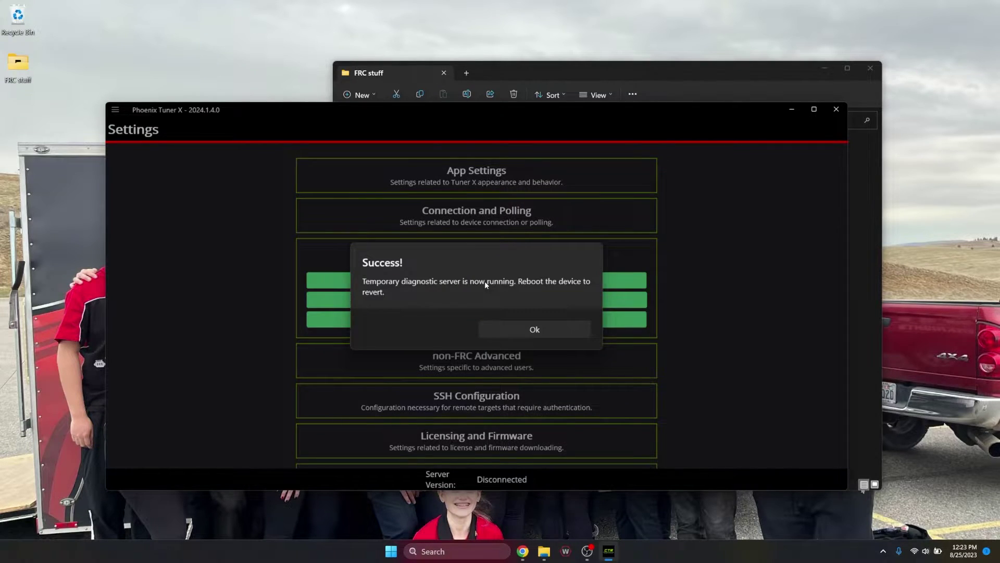
{"action": "left_click", "coordinate": [542, 329]}
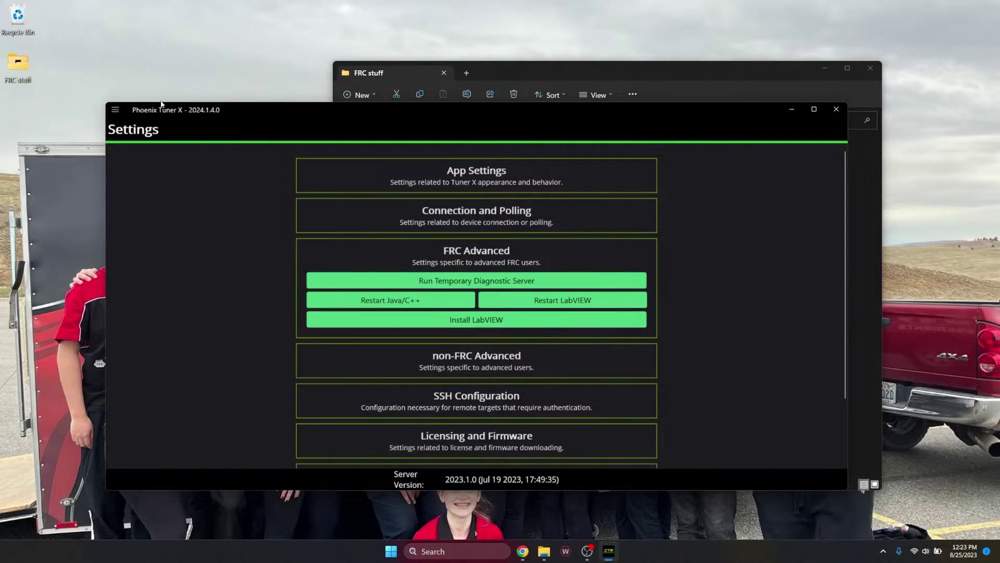
- Review the detected devices, opening the details of the PDP and of the Talon SRX with ID 0
{"action": "left_click", "coordinate": [115, 110]}
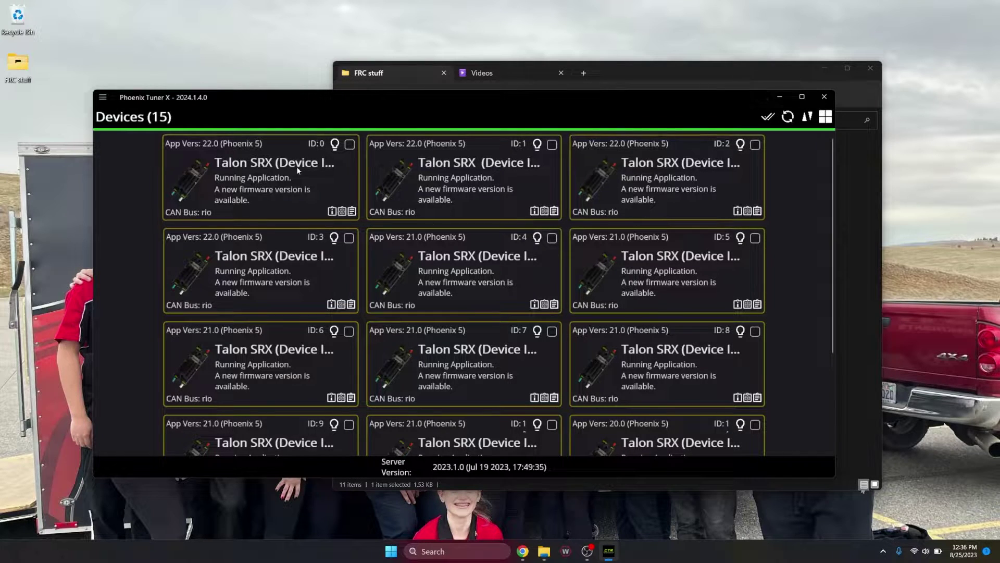
{"action": "scroll", "coordinate": [300, 252], "scroll_direction": "down", "scroll_amount": 3}
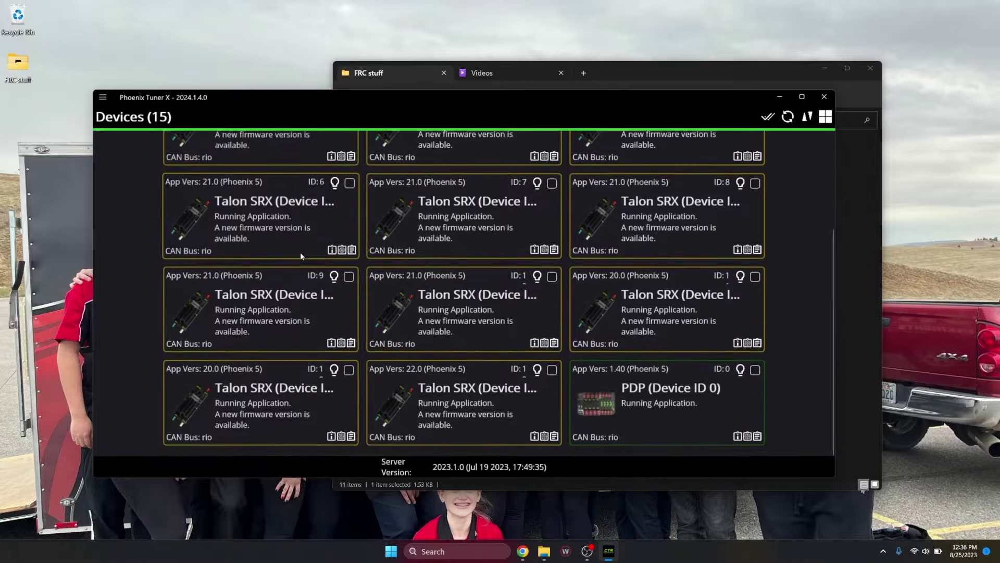
{"action": "scroll", "coordinate": [300, 255], "scroll_direction": "up", "scroll_amount": 3}
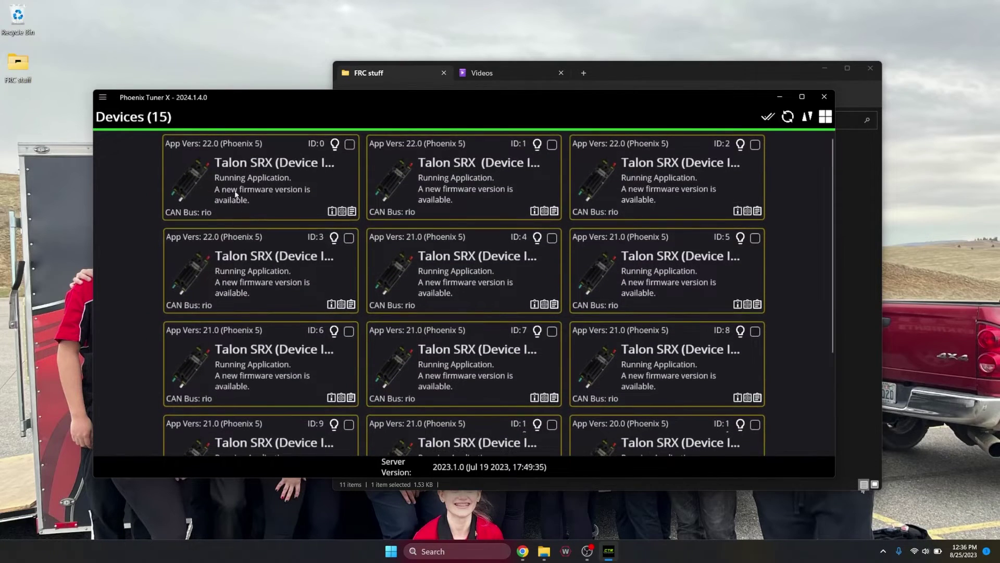
{"action": "scroll", "coordinate": [341, 178], "scroll_direction": "down", "scroll_amount": 3}
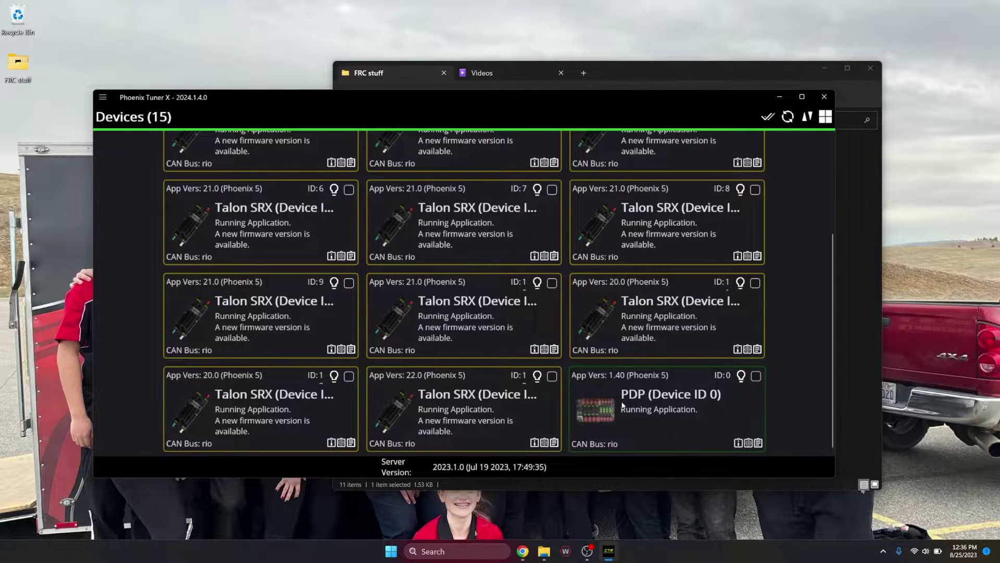
{"action": "left_click", "coordinate": [656, 411]}
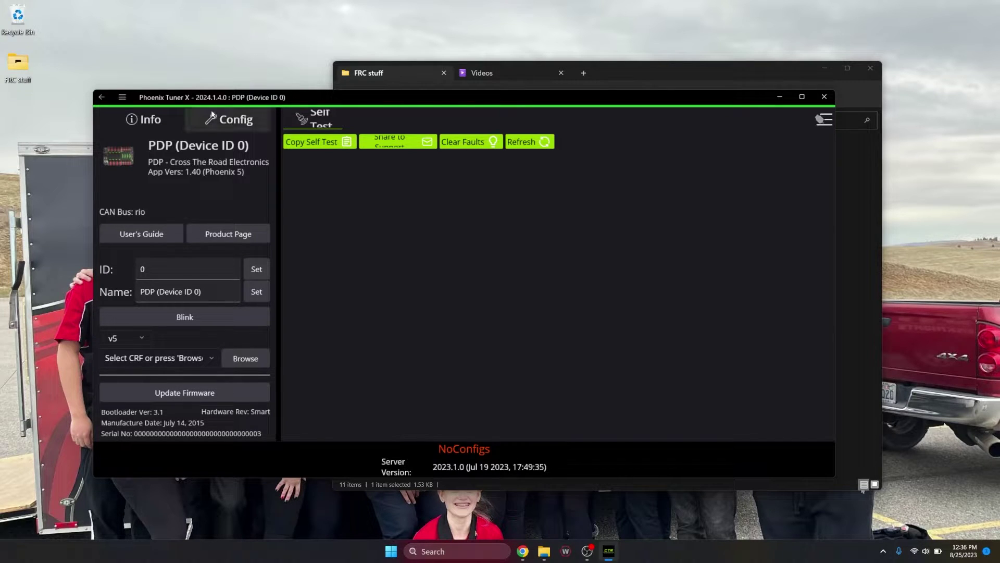
{"action": "left_click", "coordinate": [101, 97]}
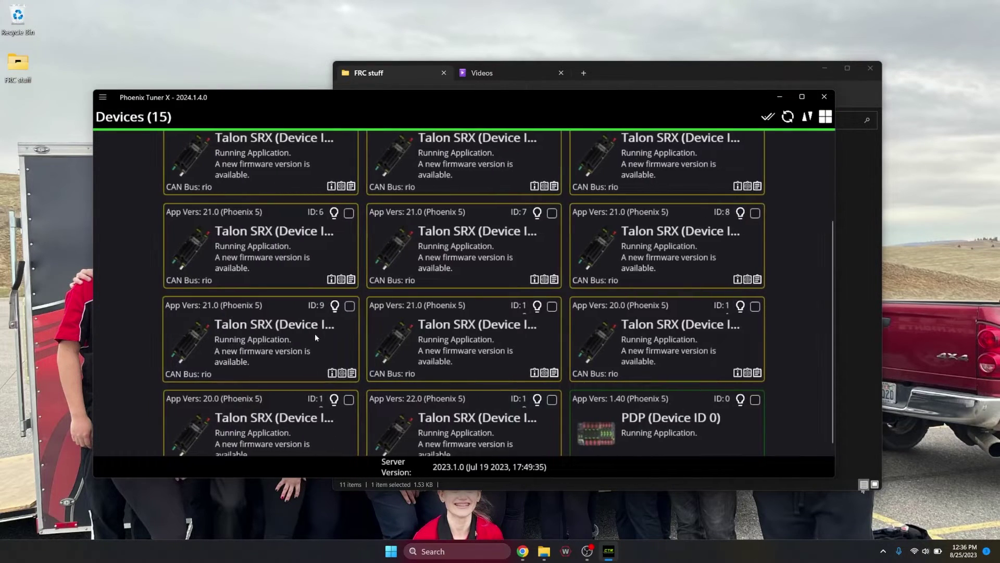
{"action": "scroll", "coordinate": [315, 337], "scroll_direction": "up", "scroll_amount": 3}
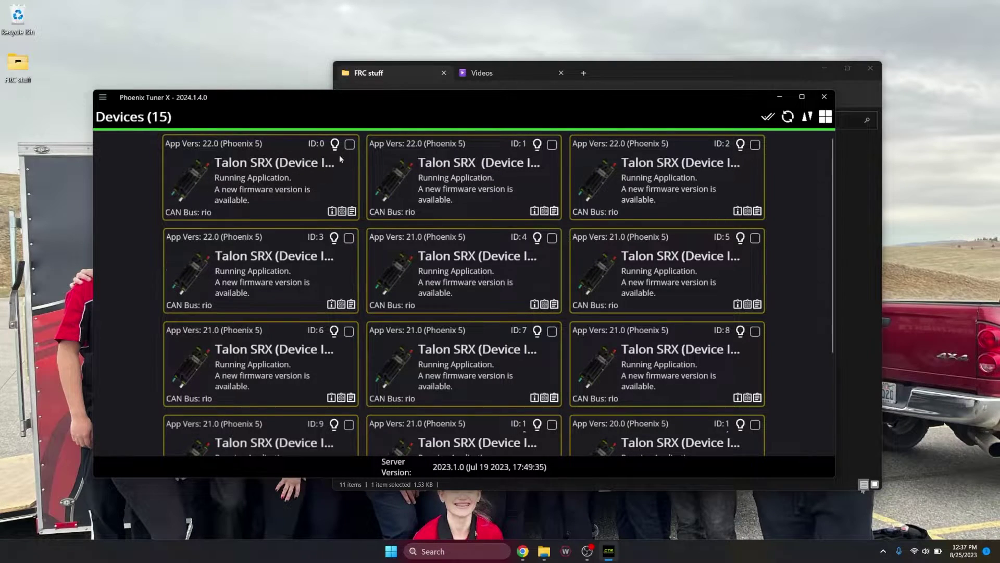
{"action": "left_click", "coordinate": [280, 177]}
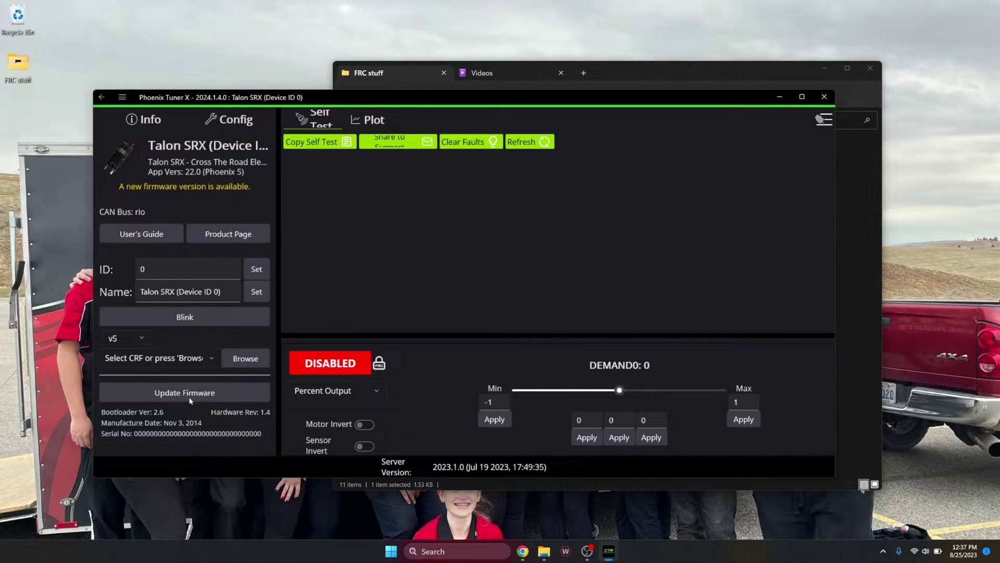
{"action": "left_click", "coordinate": [103, 97]}
{"action": "left_click", "coordinate": [350, 146]}
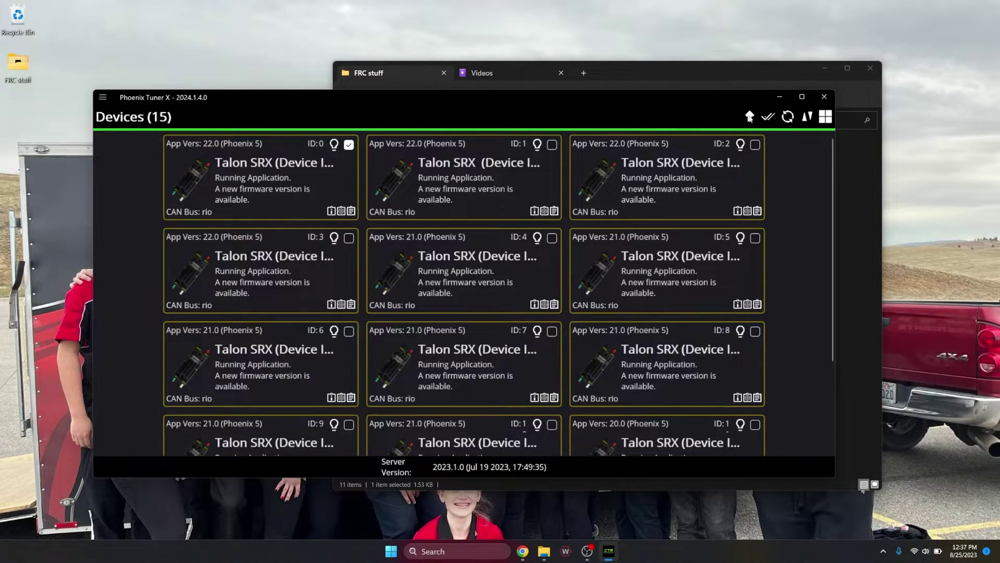
{"action": "left_click", "coordinate": [751, 118]}
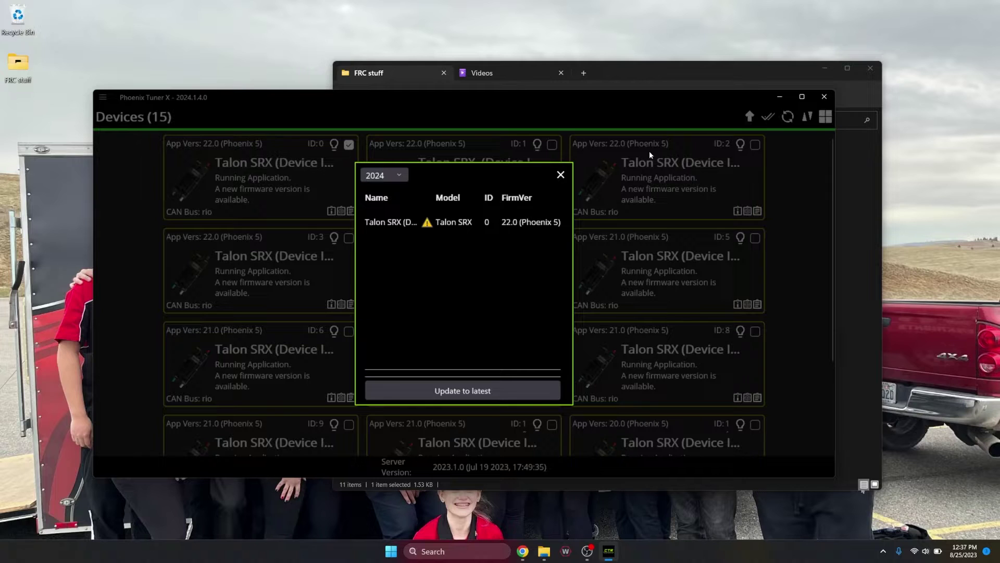
{"action": "left_click", "coordinate": [561, 175]}
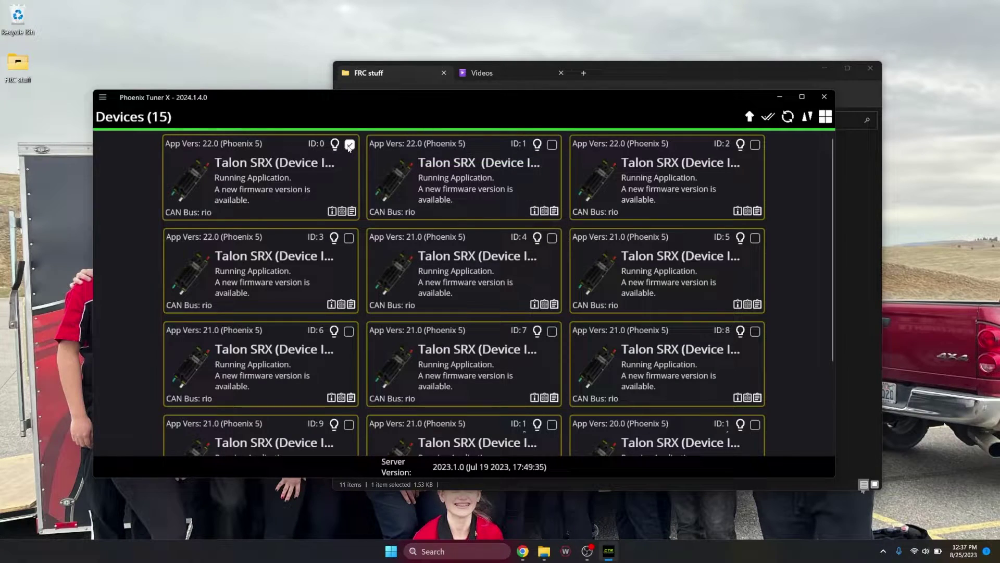
{"action": "scroll", "coordinate": [414, 258], "scroll_direction": "down", "scroll_amount": 2}
{"action": "scroll", "coordinate": [415, 257], "scroll_direction": "up", "scroll_amount": 3}
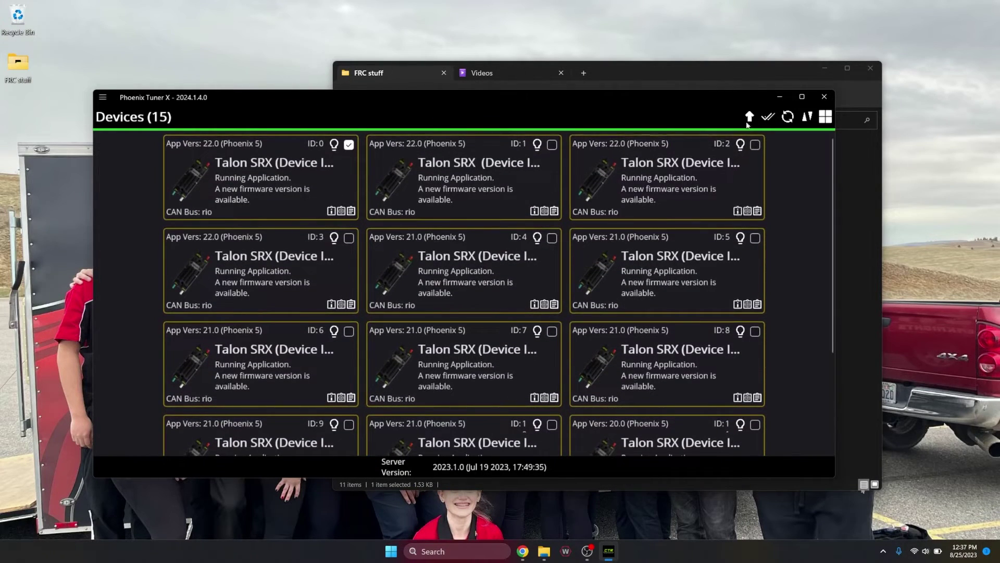
- Select all the Talon SRX devices and batch-update their firmware to the latest 2024 version
{"action": "left_click", "coordinate": [769, 119]}
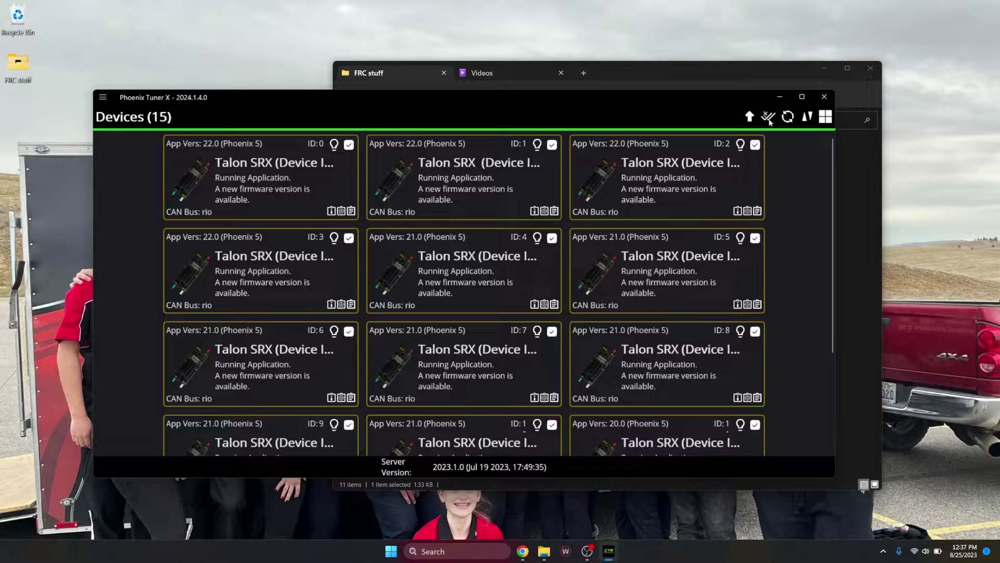
{"action": "scroll", "coordinate": [479, 219], "scroll_direction": "down", "scroll_amount": 2}
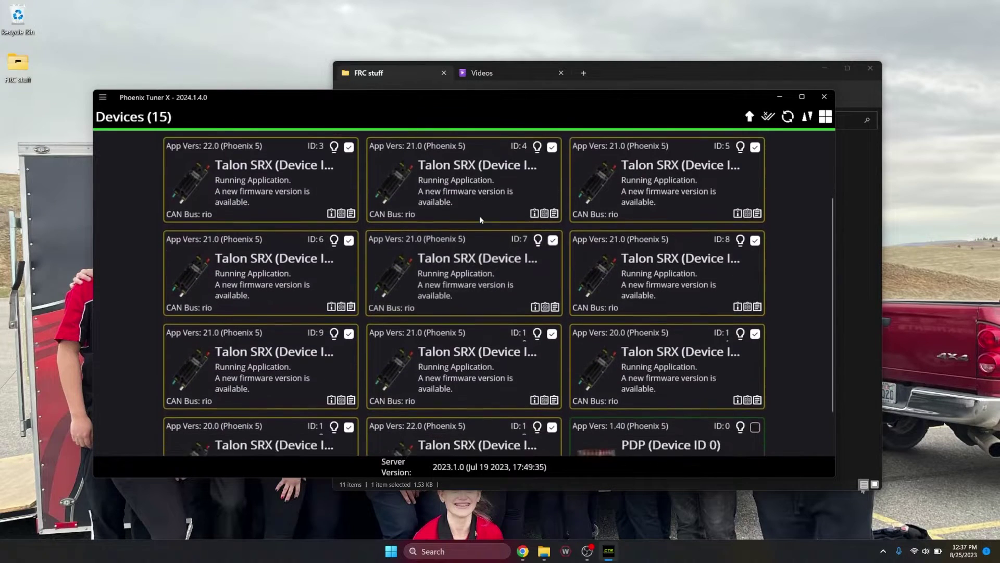
{"action": "scroll", "coordinate": [479, 220], "scroll_direction": "up", "scroll_amount": 1}
{"action": "scroll", "coordinate": [479, 220], "scroll_direction": "up", "scroll_amount": 2}
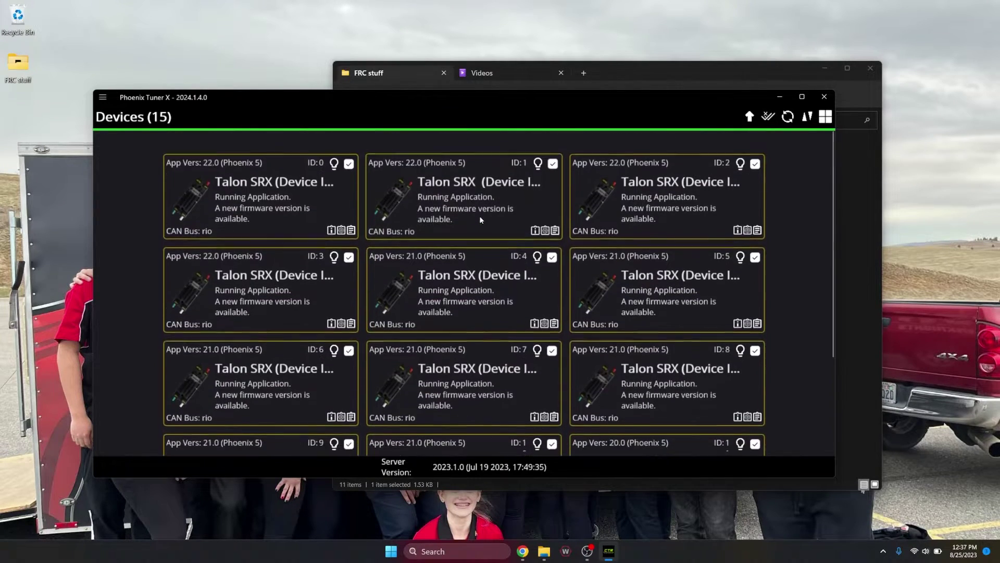
{"action": "scroll", "coordinate": [480, 220], "scroll_direction": "down", "scroll_amount": 1}
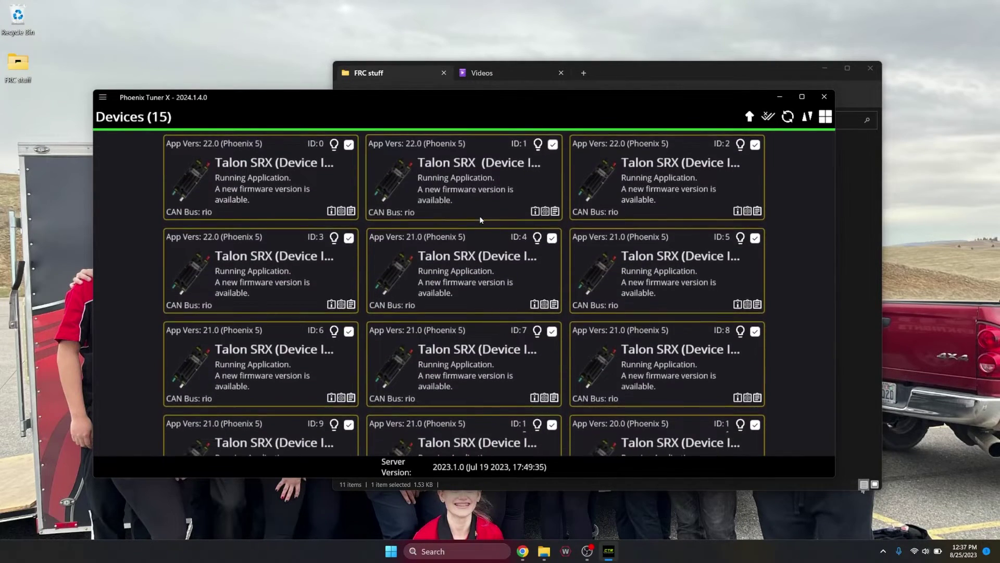
{"action": "left_click", "coordinate": [750, 117]}
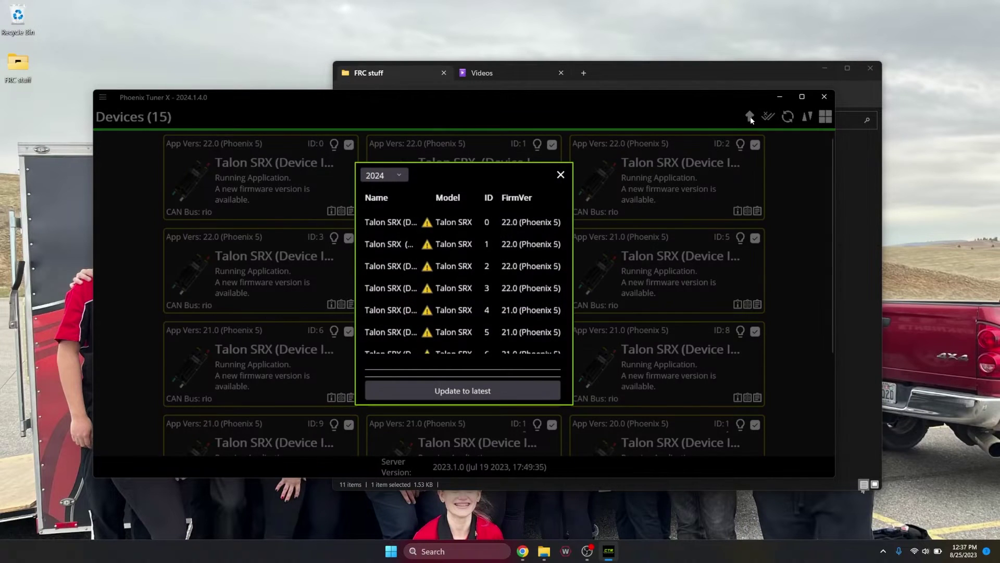
{"action": "left_click", "coordinate": [483, 391]}
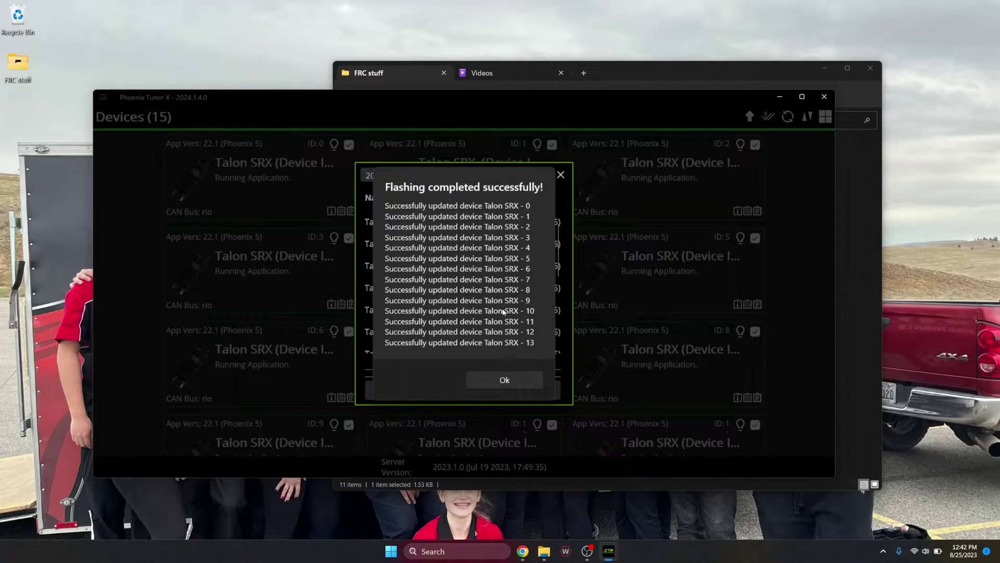
{"action": "left_click", "coordinate": [489, 384]}
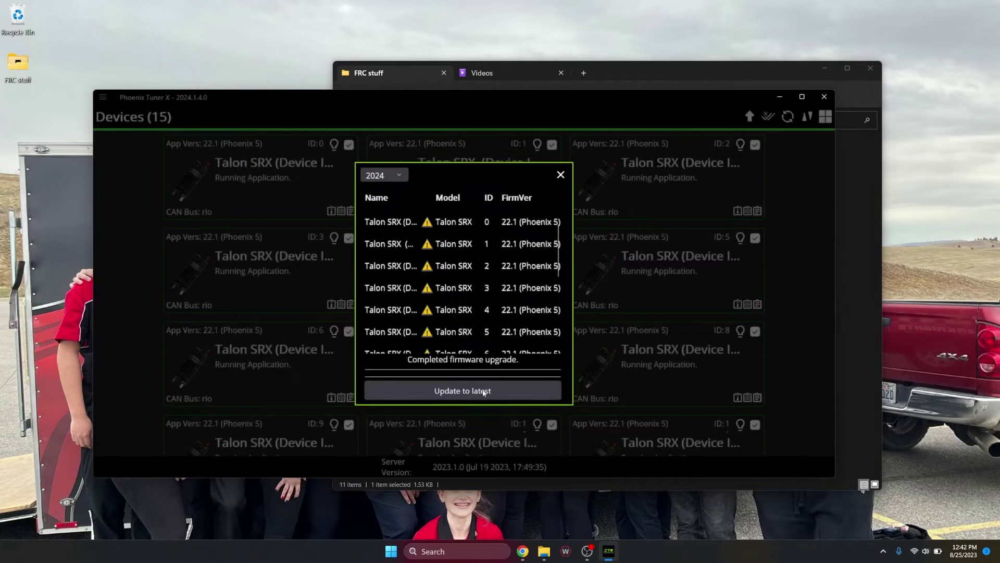
{"action": "left_click", "coordinate": [560, 177]}
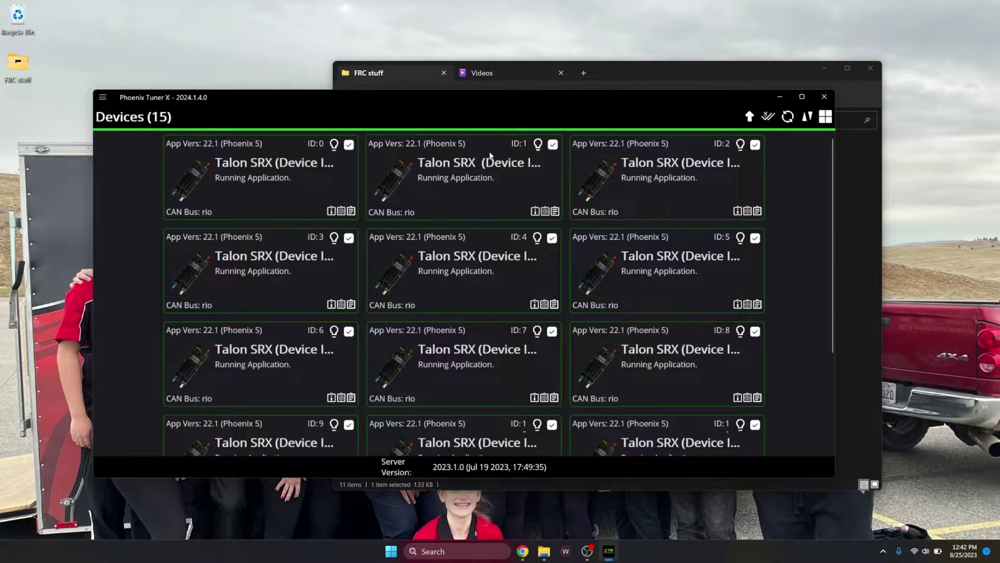
{"action": "scroll", "coordinate": [612, 304], "scroll_direction": "down", "scroll_amount": 3}
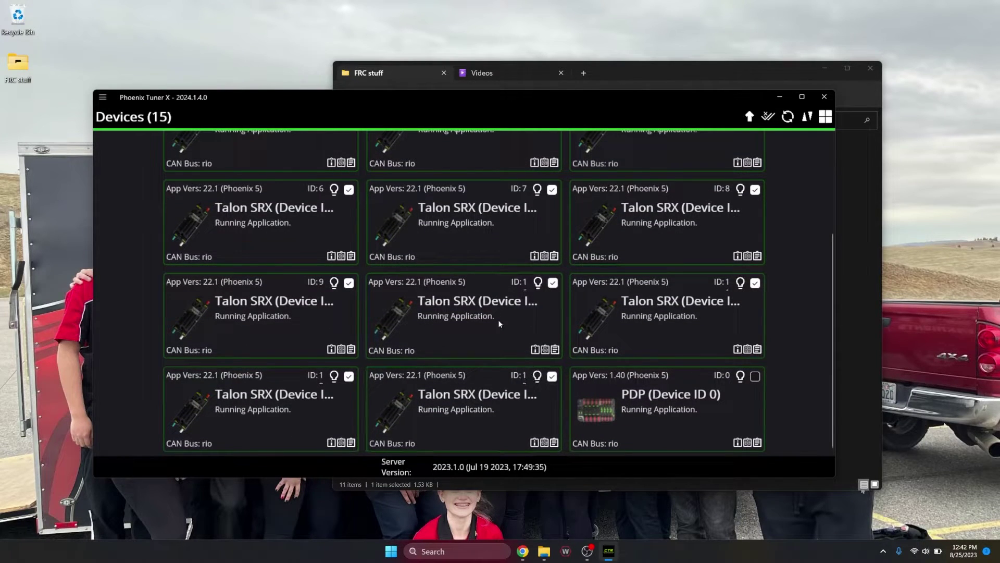
{"action": "scroll", "coordinate": [491, 298], "scroll_direction": "up", "scroll_amount": 3}
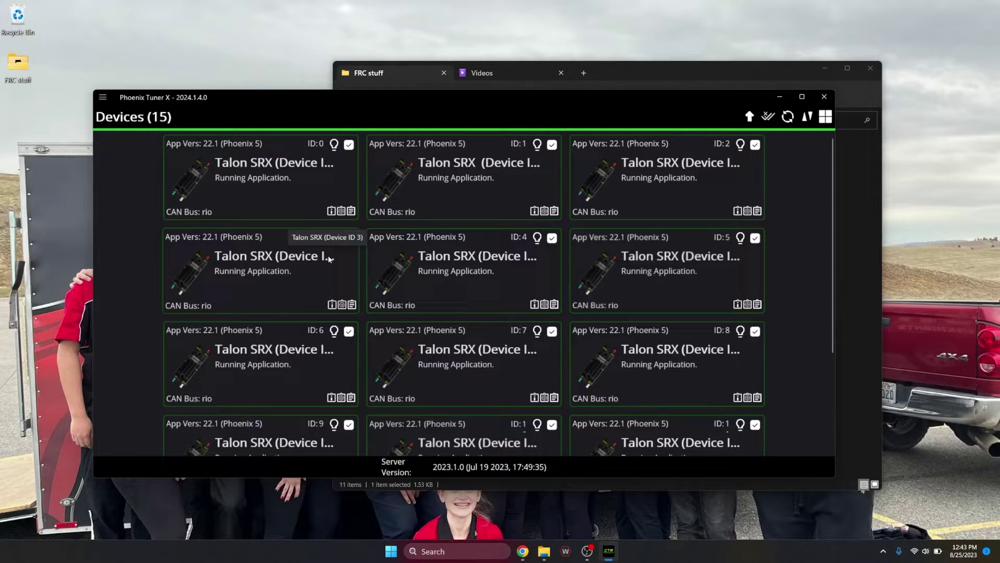
- Examine the ID and name fields of the Talon SRX with ID 0 and blink the device to identify it
{"action": "left_click", "coordinate": [278, 179]}
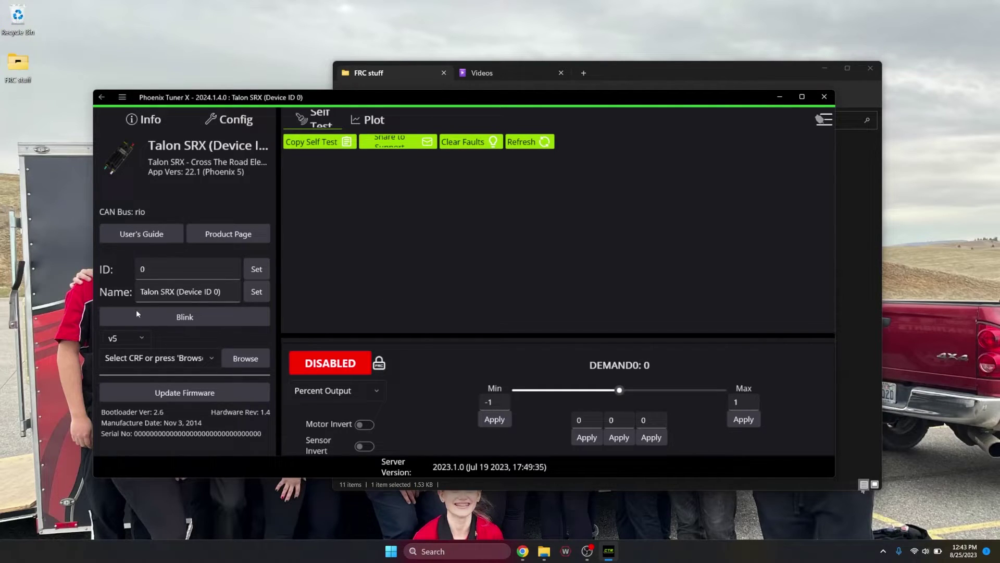
{"action": "double_click", "coordinate": [140, 268]}
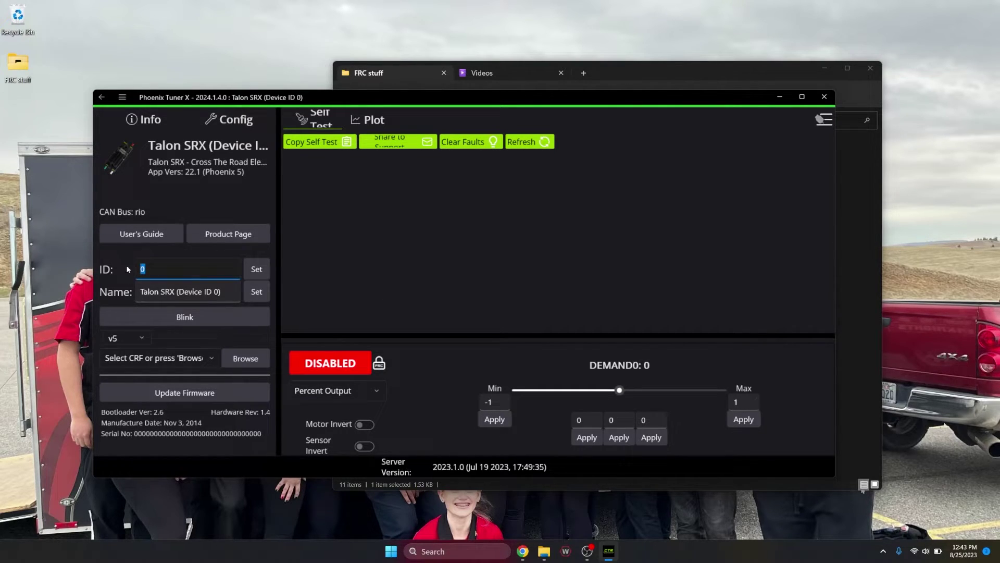
{"action": "double_click", "coordinate": [186, 292]}
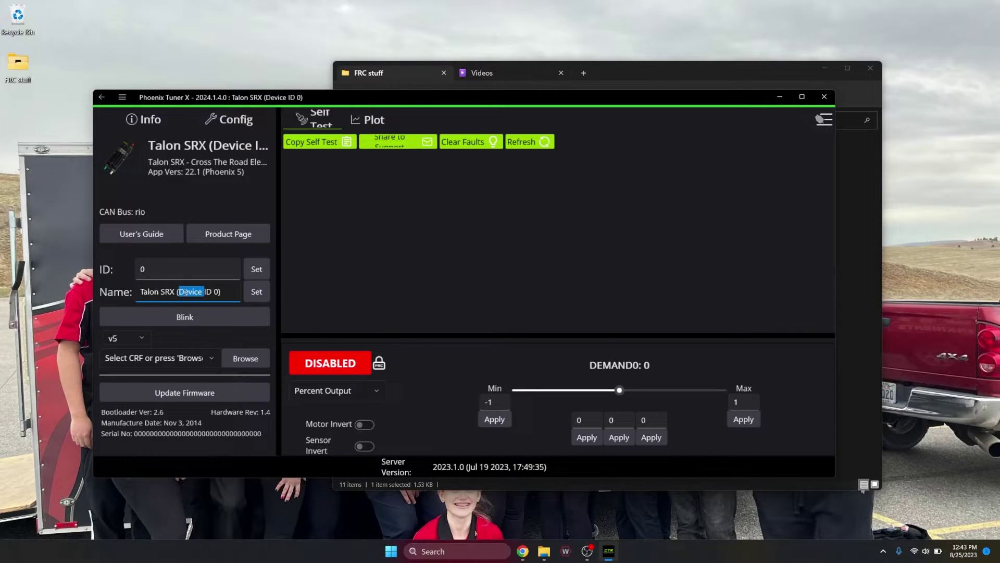
{"action": "triple_click", "coordinate": [186, 289]}
{"action": "double_click", "coordinate": [186, 290]}
{"action": "double_click", "coordinate": [185, 292]}
{"action": "double_click", "coordinate": [186, 292]}
{"action": "triple_click", "coordinate": [186, 292]}
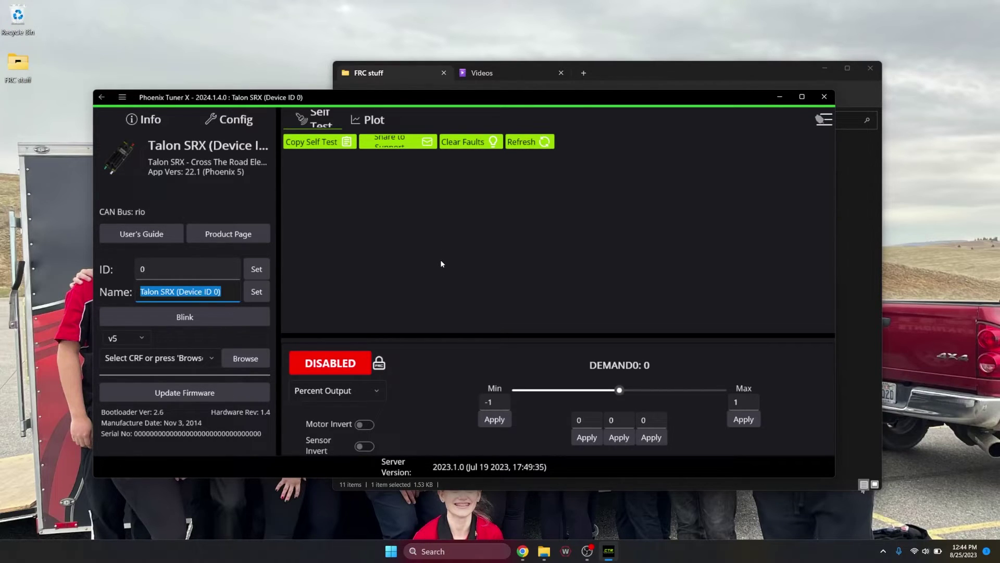
{"action": "left_click", "coordinate": [186, 321]}
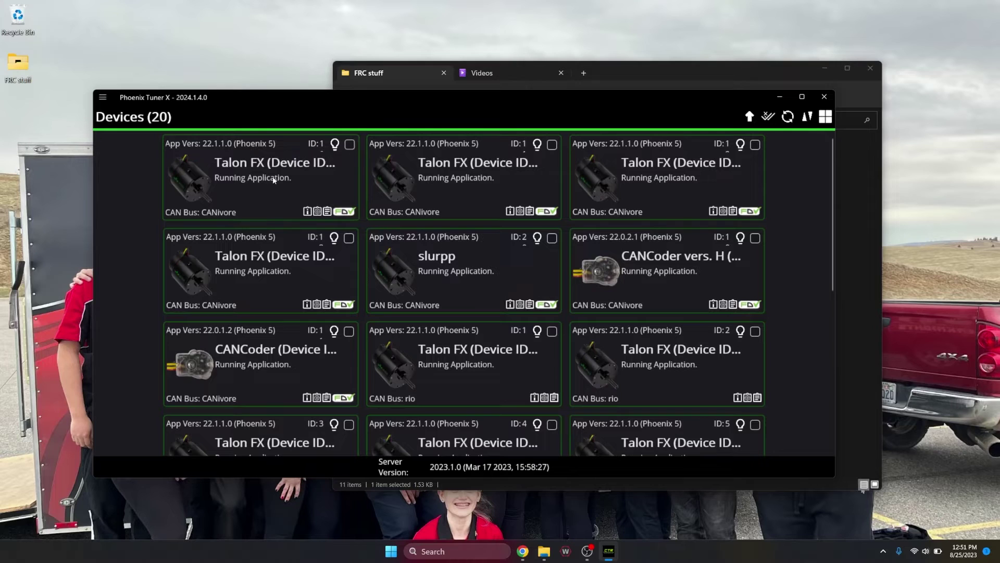
- Examine the full device list, comparing the Talon FX, CANCoder and Pigeon 2 devices on the CANivore and rio CAN buses
{"action": "scroll", "coordinate": [266, 179], "scroll_direction": "down", "scroll_amount": 3}
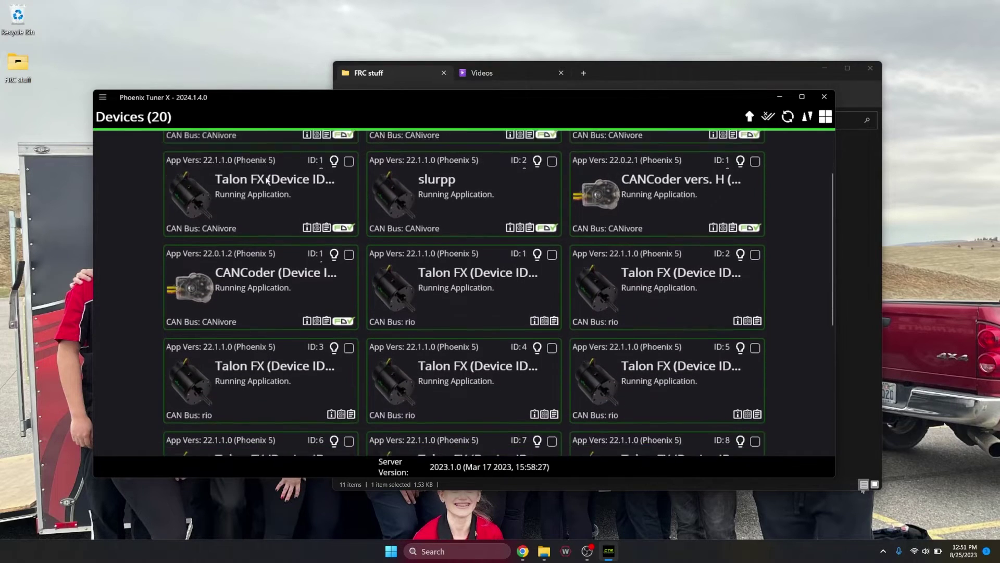
{"action": "scroll", "coordinate": [267, 180], "scroll_direction": "up", "scroll_amount": 3}
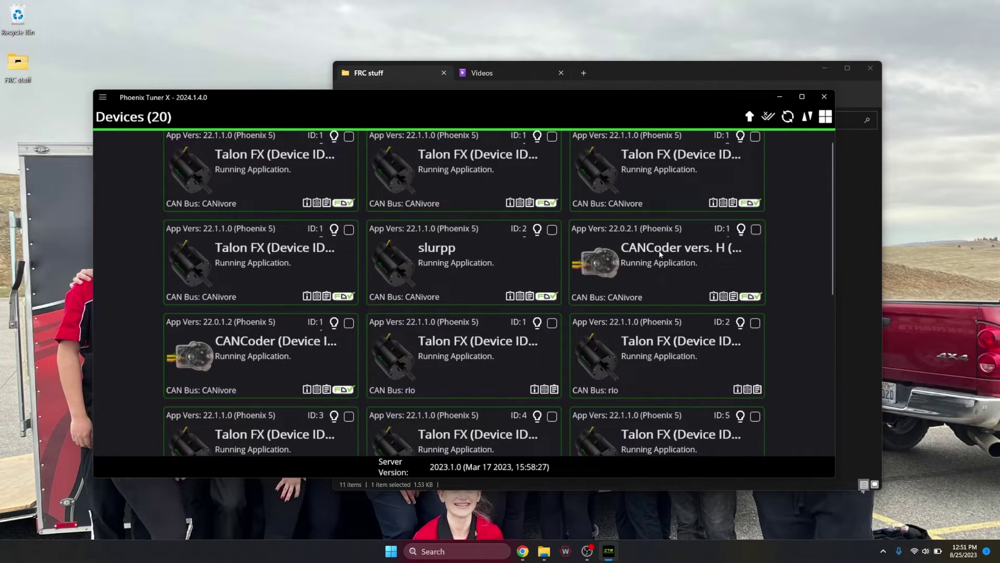
{"action": "scroll", "coordinate": [659, 254], "scroll_direction": "down", "scroll_amount": 1}
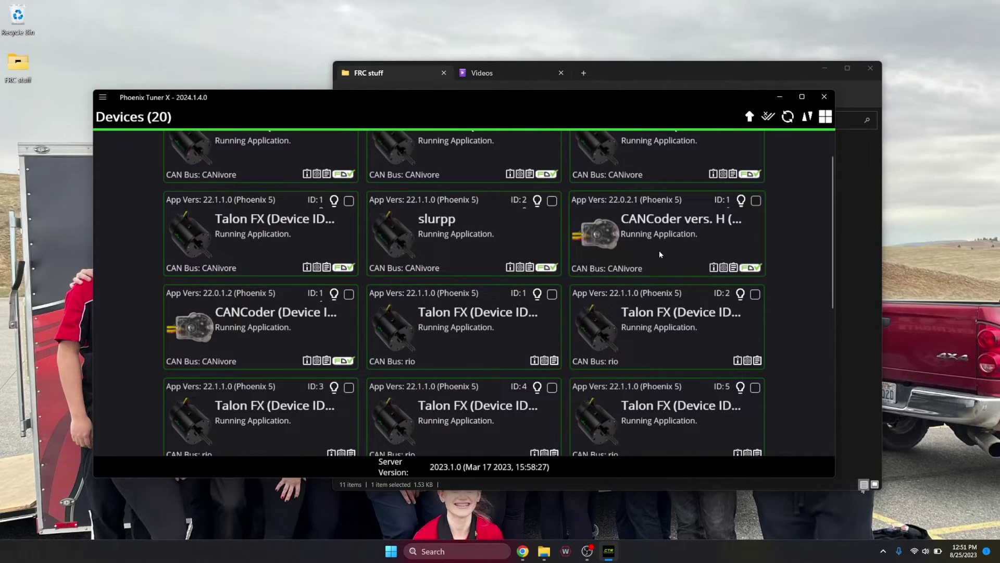
{"action": "scroll", "coordinate": [659, 254], "scroll_direction": "down", "scroll_amount": 5}
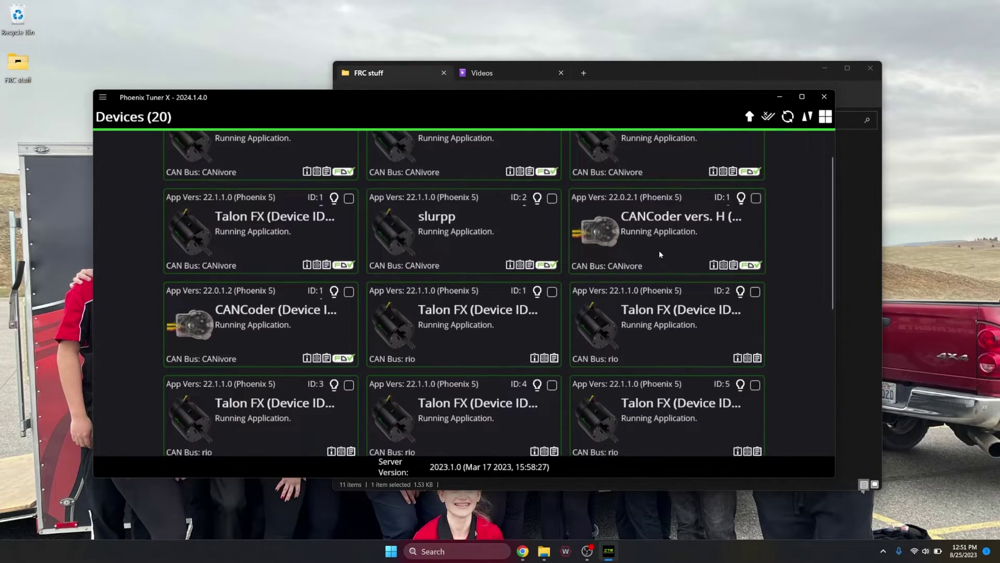
{"action": "scroll", "coordinate": [658, 250], "scroll_direction": "down", "scroll_amount": 2}
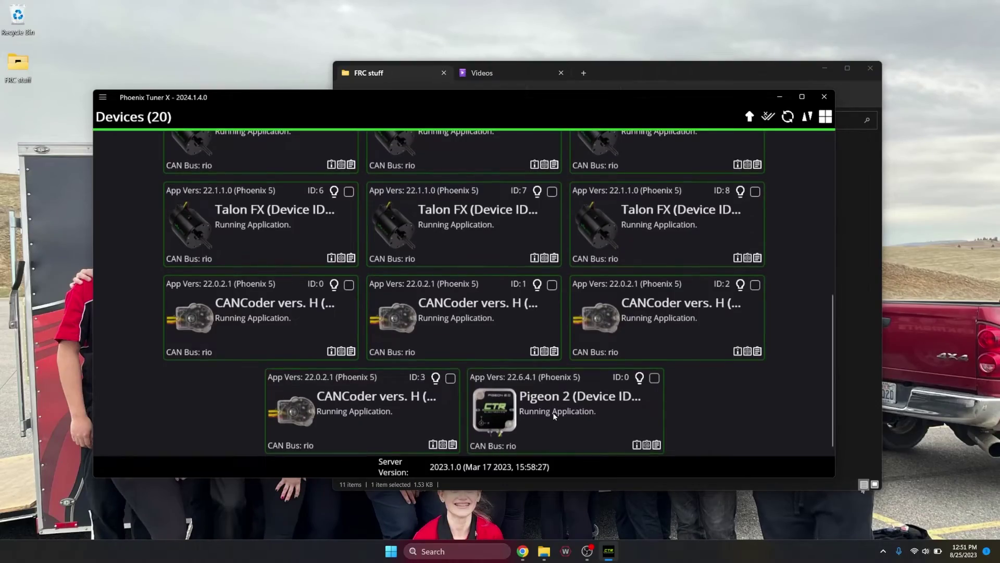
{"action": "scroll", "coordinate": [555, 415], "scroll_direction": "up", "scroll_amount": 6}
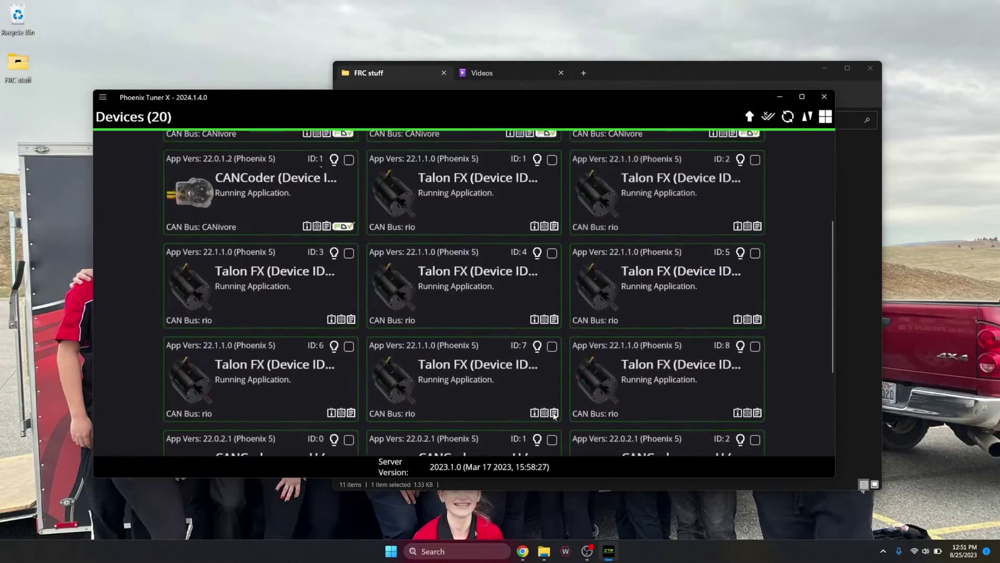
{"action": "scroll", "coordinate": [554, 416], "scroll_direction": "down", "scroll_amount": 6}
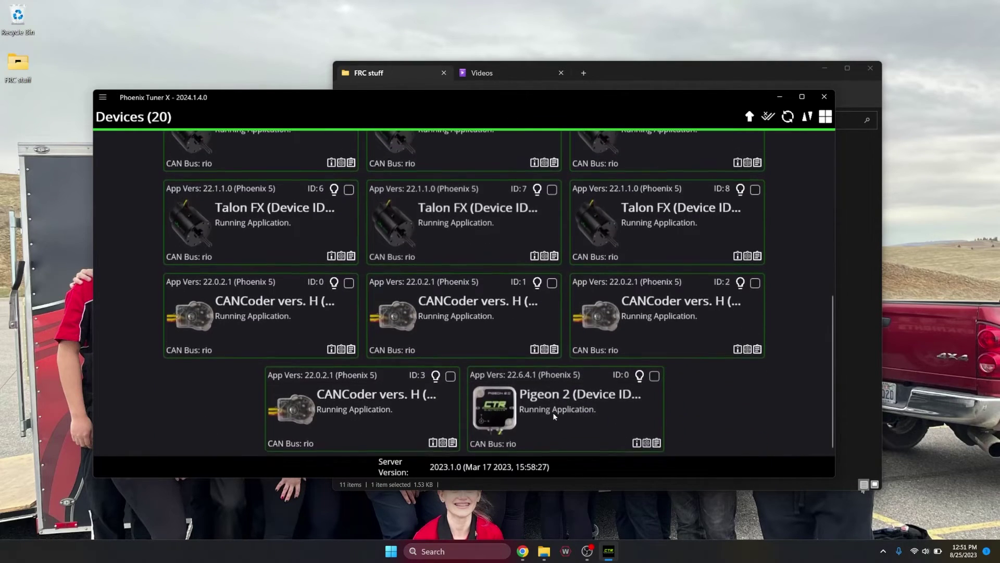
{"action": "scroll", "coordinate": [552, 412], "scroll_direction": "up", "scroll_amount": 6}
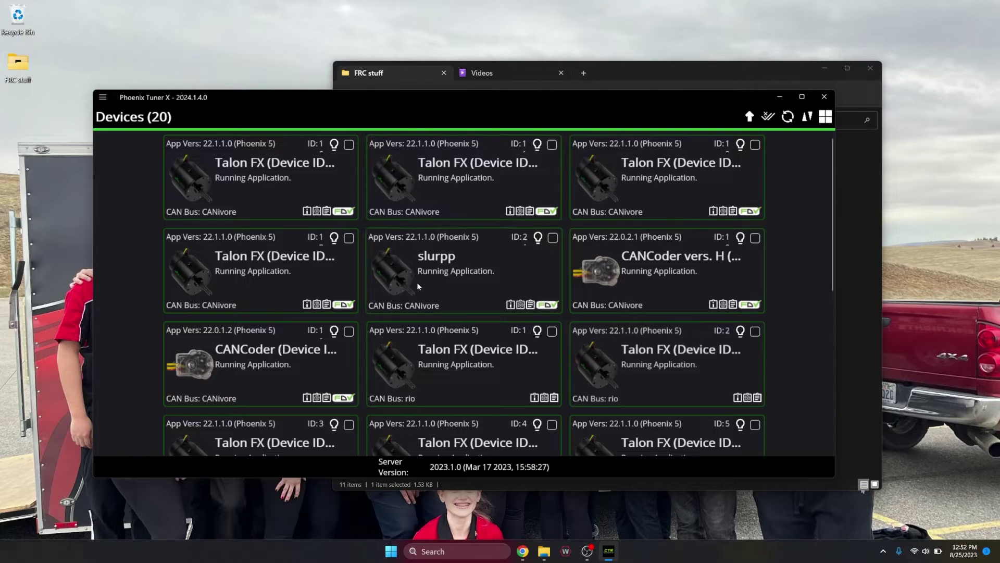
{"action": "scroll", "coordinate": [416, 273], "scroll_direction": "down", "scroll_amount": 5}
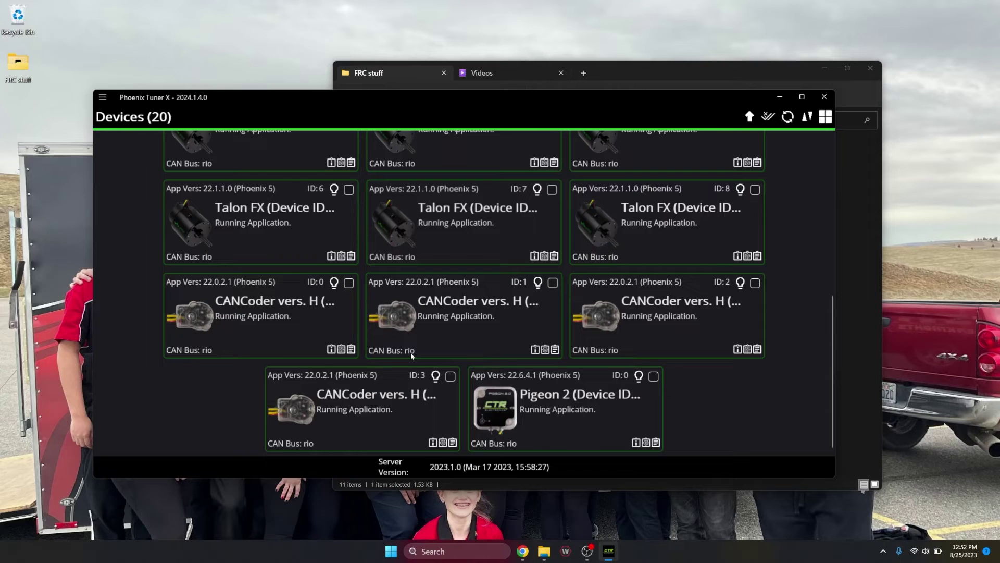
{"action": "scroll", "coordinate": [418, 353], "scroll_direction": "up", "scroll_amount": 6}
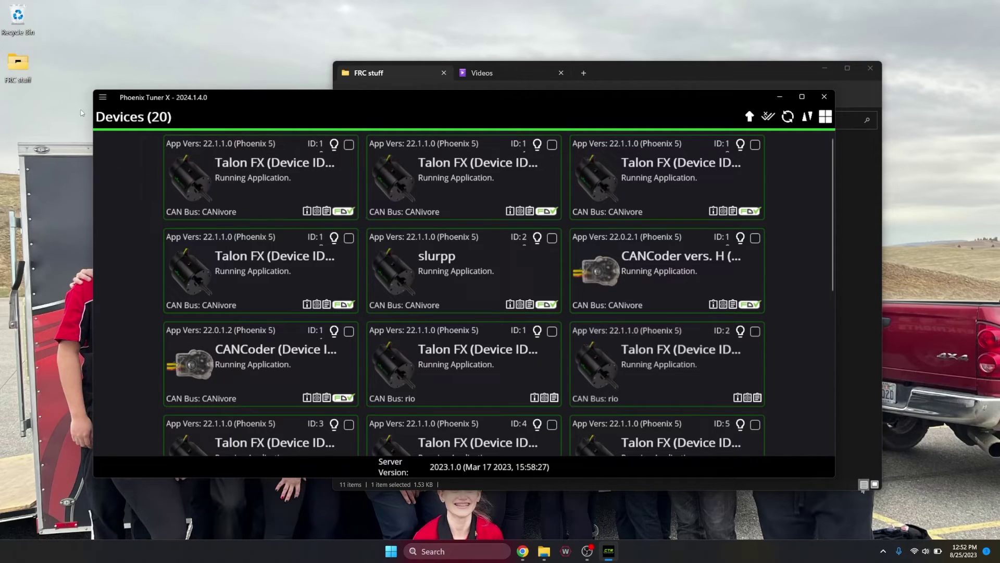
- Select the CANivore in the CANivores list, update its firmware to the latest 2024 version, and return to the devices list
{"action": "left_click", "coordinate": [103, 98]}
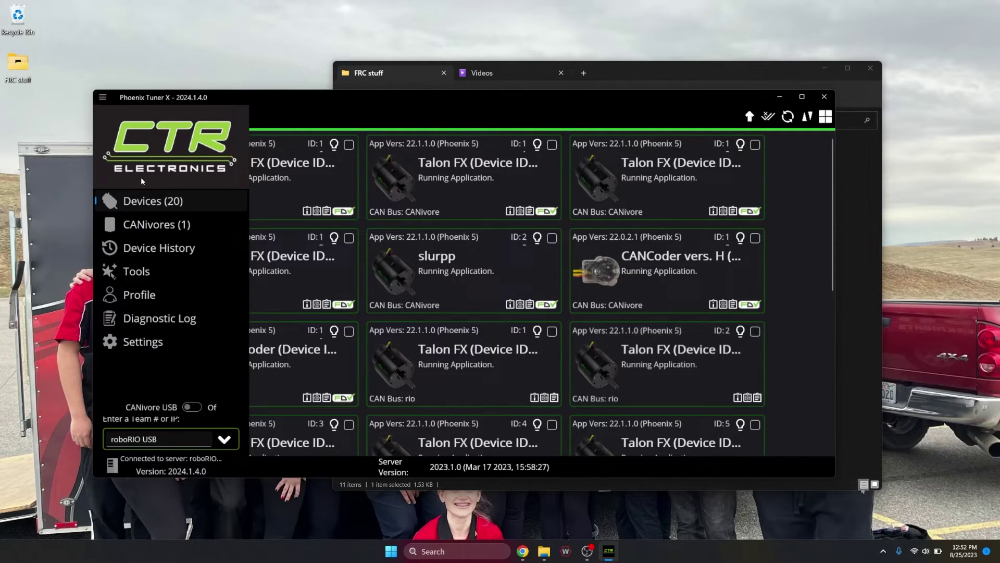
{"action": "left_click", "coordinate": [158, 226]}
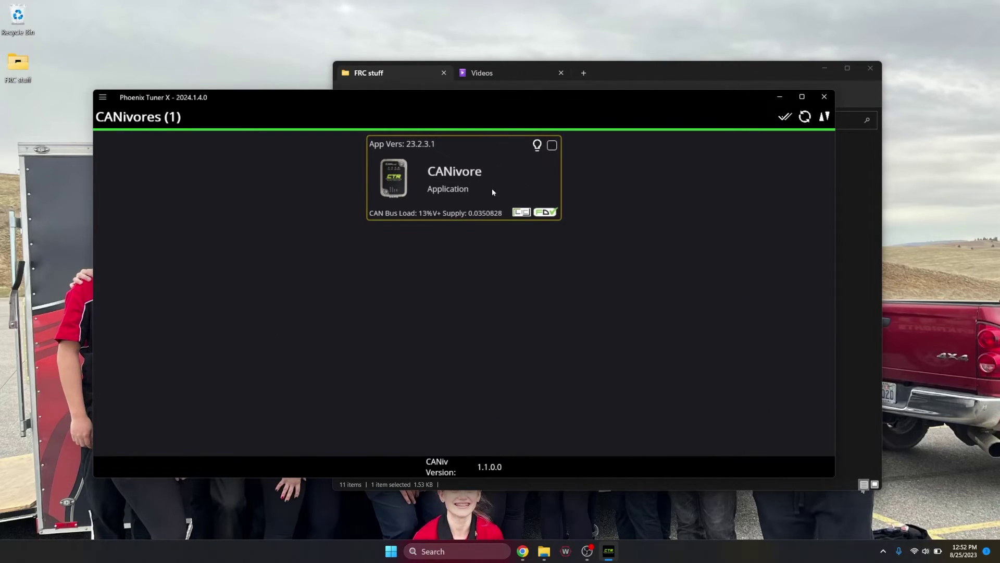
{"action": "left_click", "coordinate": [552, 145]}
{"action": "left_click", "coordinate": [767, 117]}
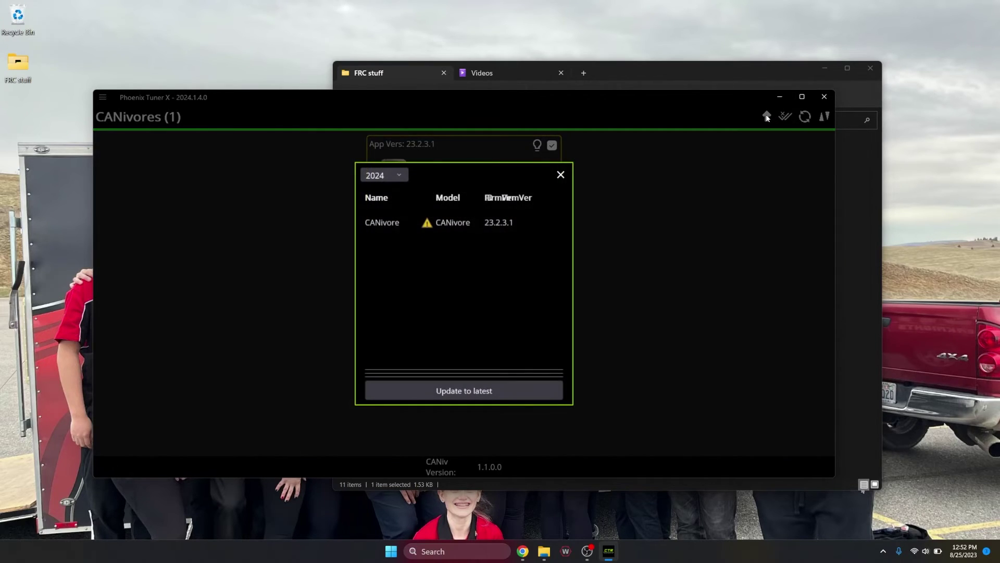
{"action": "left_click", "coordinate": [447, 391]}
{"action": "left_click", "coordinate": [512, 314]}
{"action": "left_click", "coordinate": [561, 175]}
{"action": "left_click", "coordinate": [102, 97]}
{"action": "left_click", "coordinate": [156, 203]}
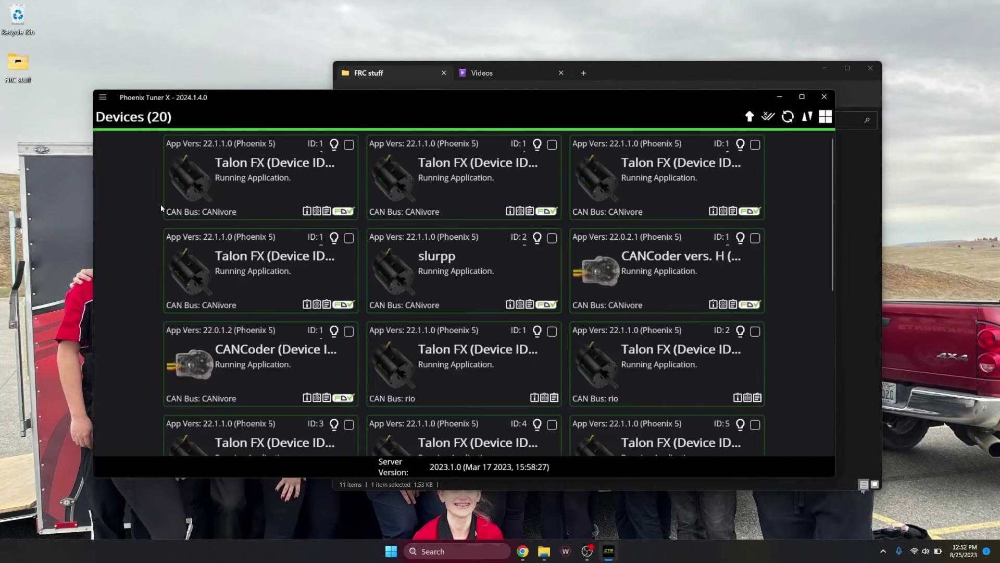